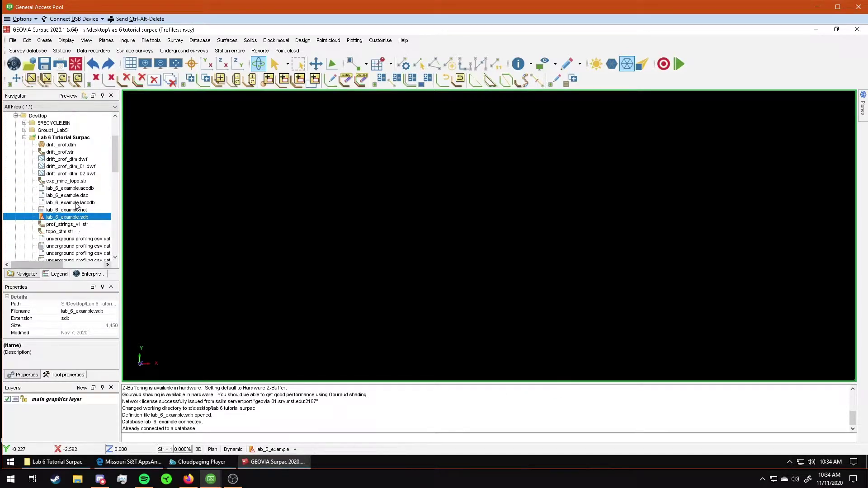
scroll(63, 182, up, 3)
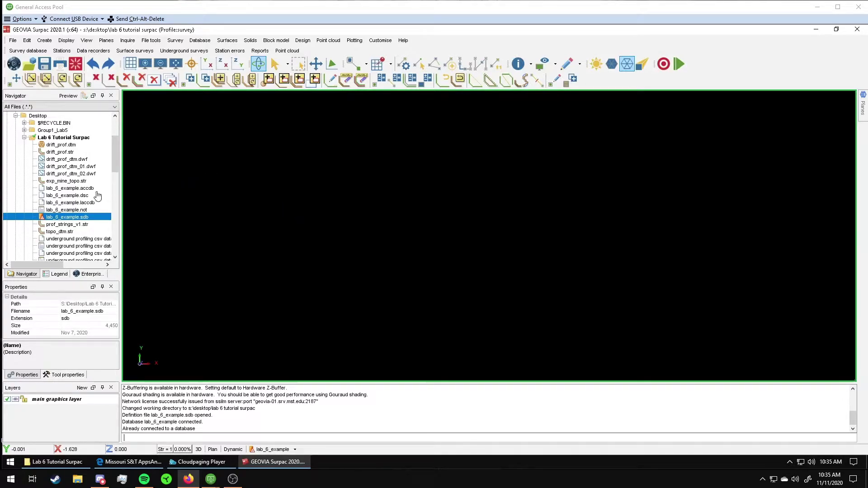
scroll(113, 153, down, 1)
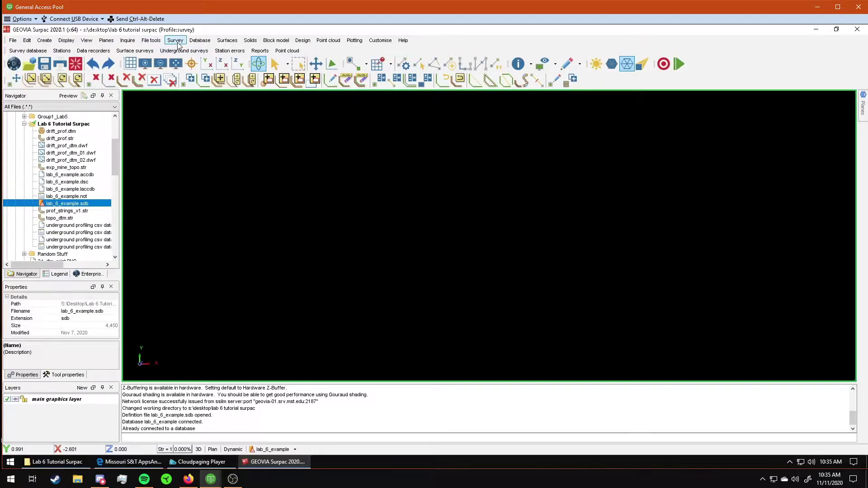
Run String file of stations with location Prof_strings_base to create prof_strings_base1.str.
click(176, 40)
mouse_move(189, 106)
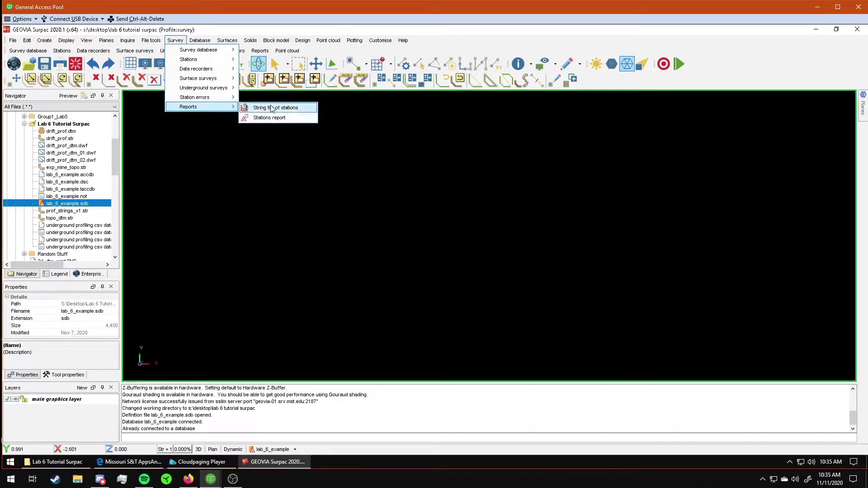
click(272, 109)
text(Prof_strings_base)
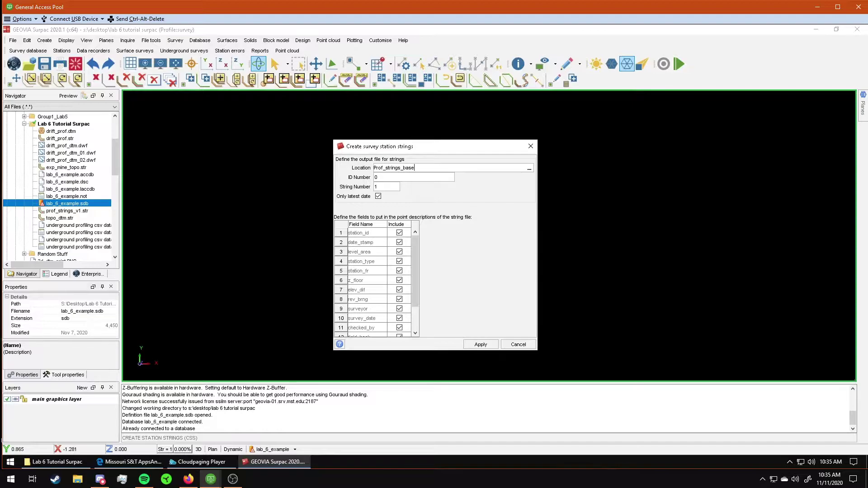
key(Tab)
click(480, 345)
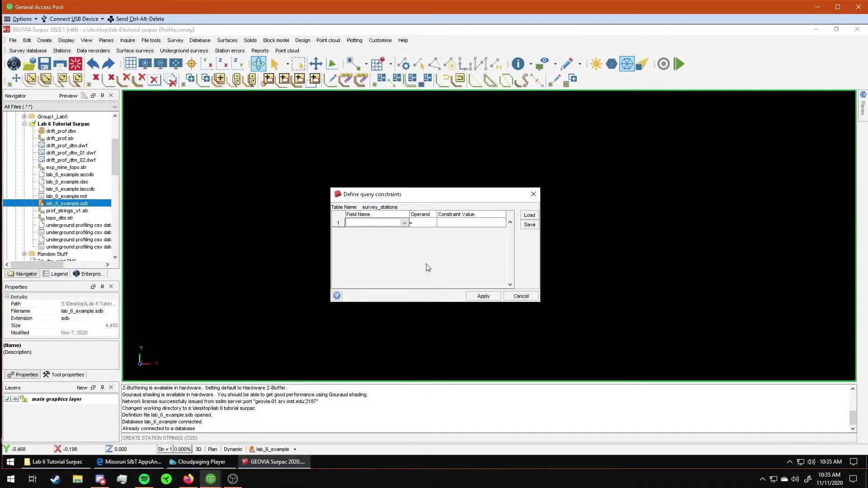
Leave the query constraints blank and apply them to include all survey stations.
click(390, 223)
click(378, 217)
click(404, 224)
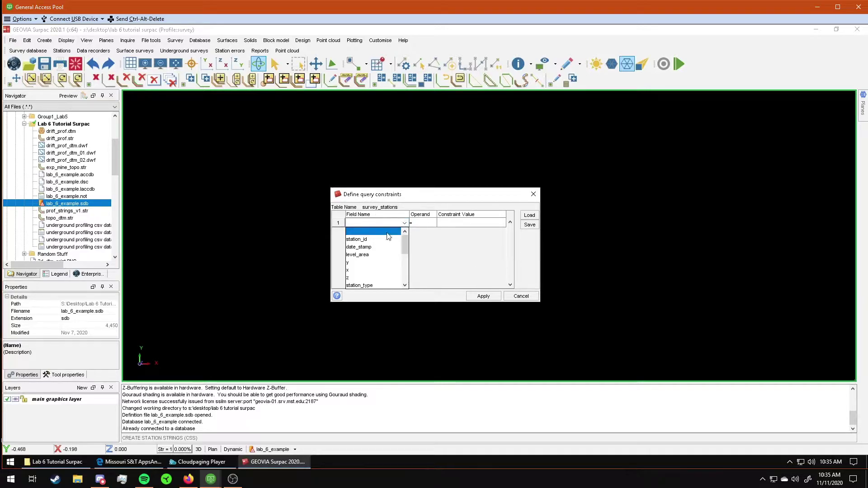
click(430, 257)
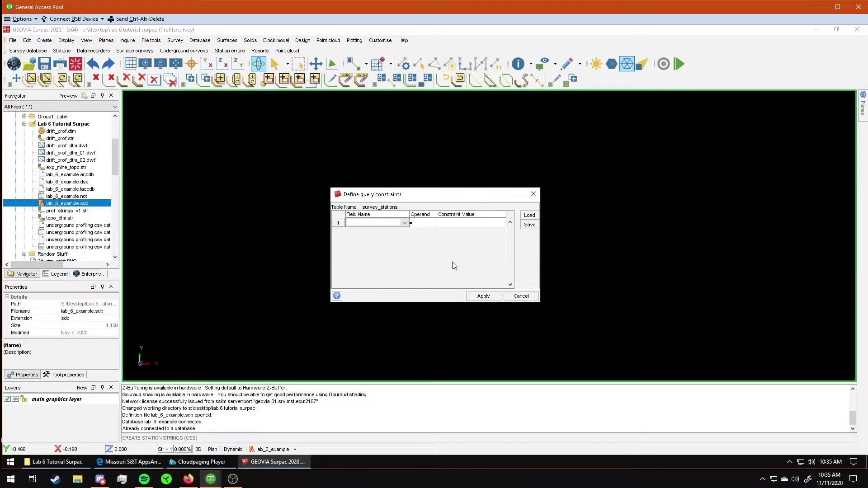
click(483, 296)
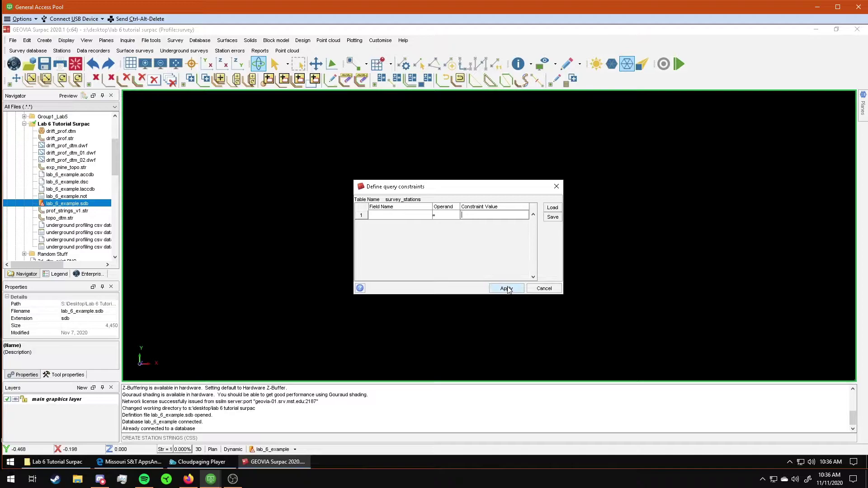
click(507, 290)
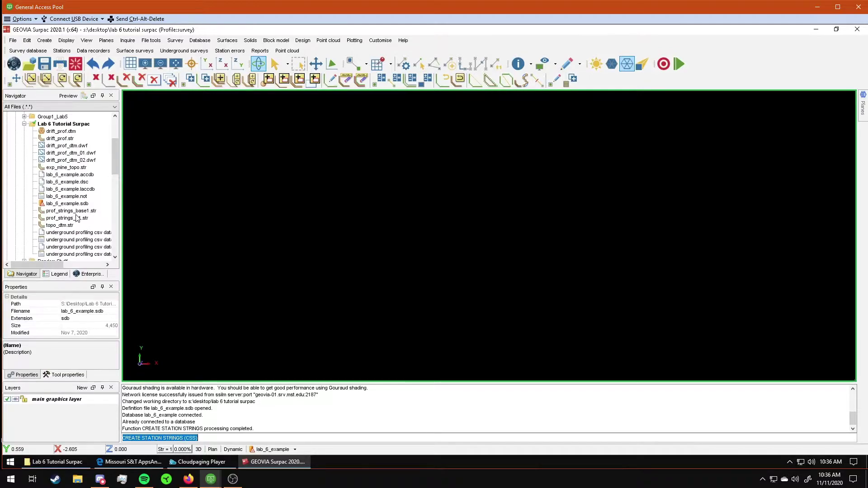
Load prof_strings_base1.str into the viewport and orbit the profile strings in 3D.
drag(71, 210, 291, 231)
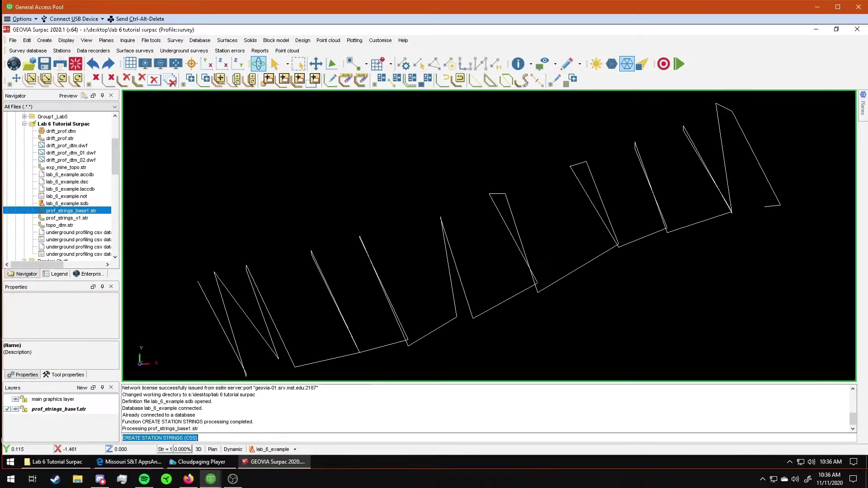
mouse_move(475, 271)
mouse_down()
mouse_move(475, 203)
mouse_move(475, 244)
mouse_up()
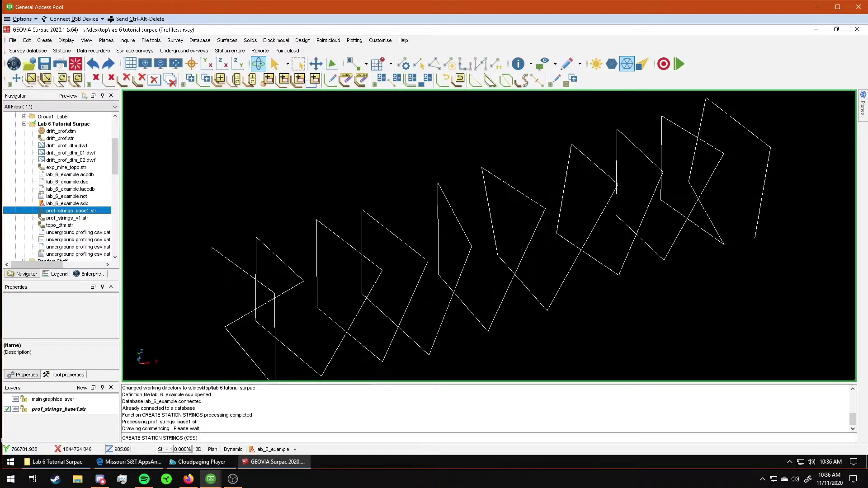
scroll(474, 237, down, 2)
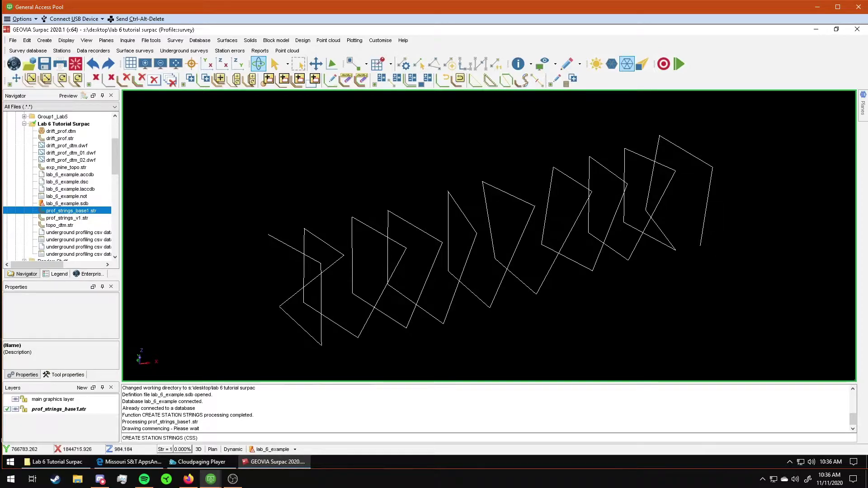
mouse_move(475, 244)
mouse_down()
mouse_move(482, 248)
mouse_move(475, 224)
mouse_move(495, 224)
mouse_up()
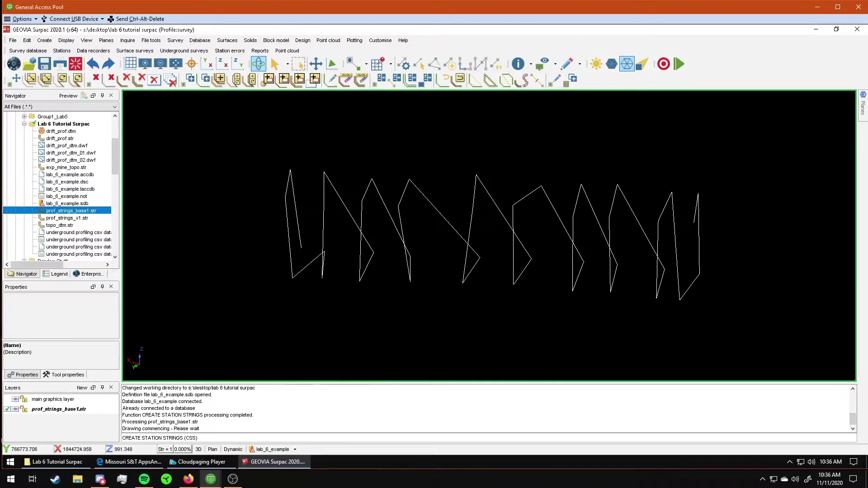
Try a segment break on the last profile, undo it, and rotate to view profiles edge-on.
drag(474, 237, 495, 224)
click(579, 63)
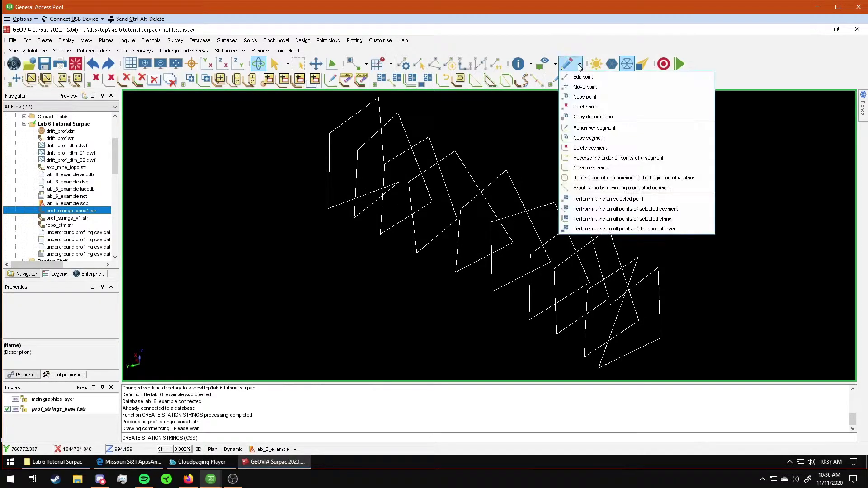
click(586, 106)
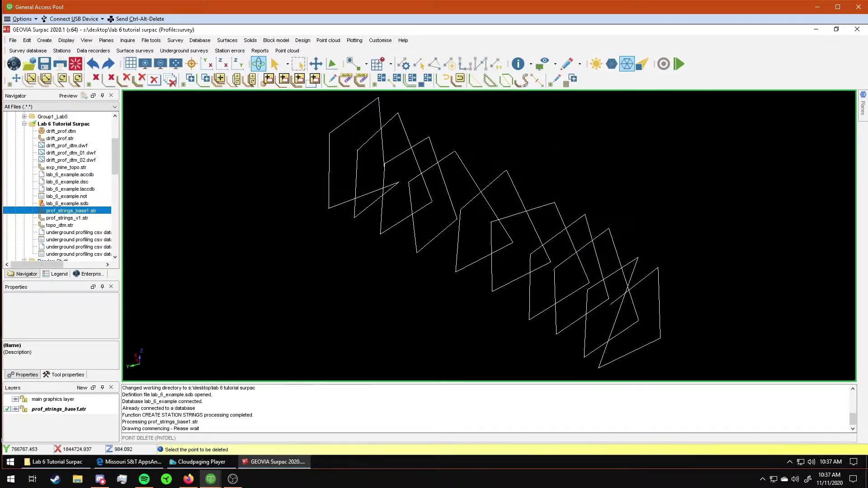
click(578, 64)
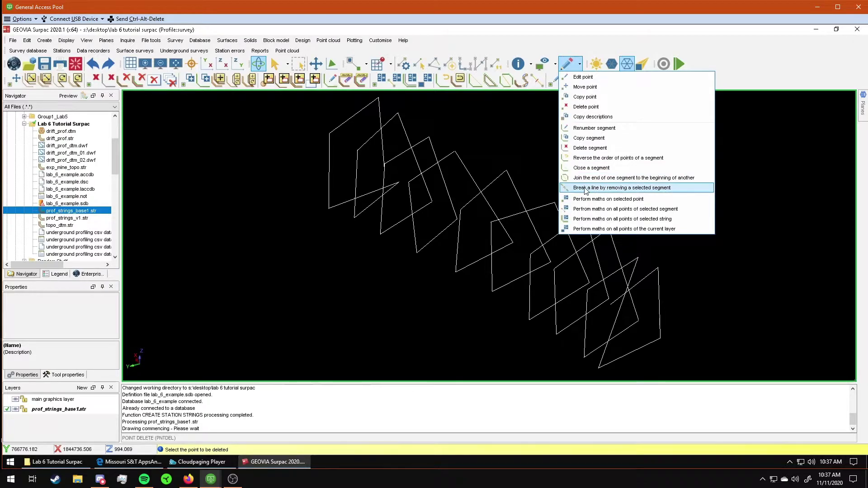
click(584, 188)
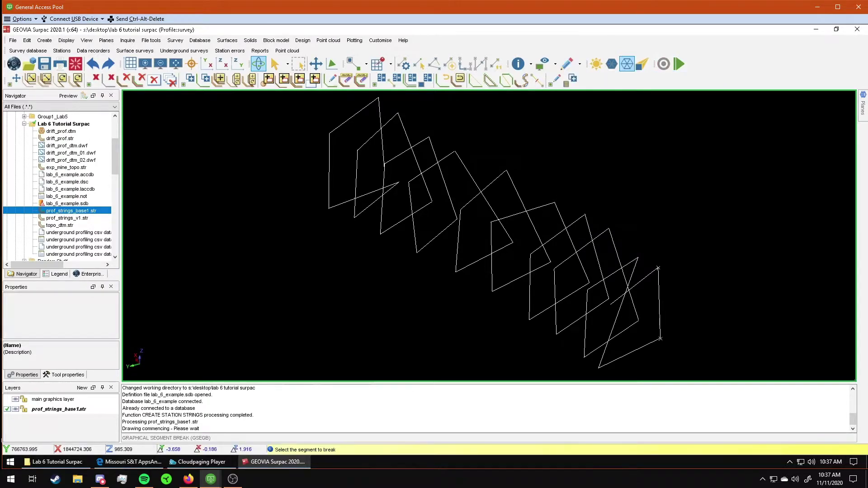
click(658, 268)
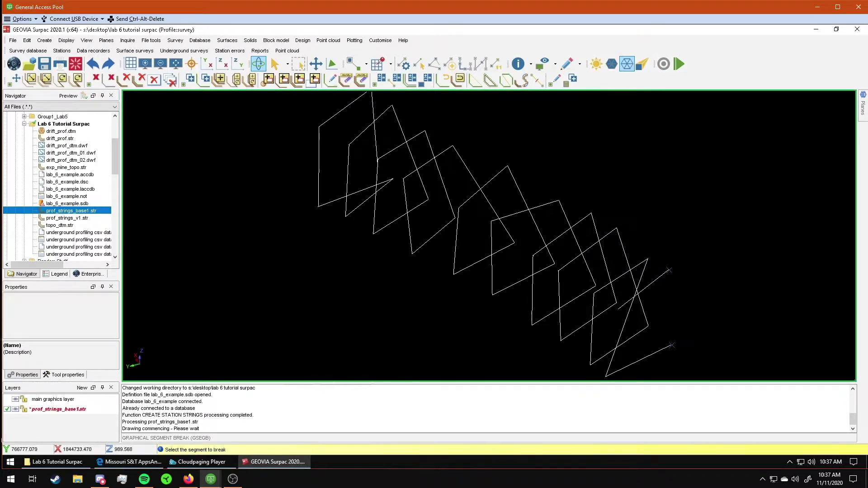
click(94, 64)
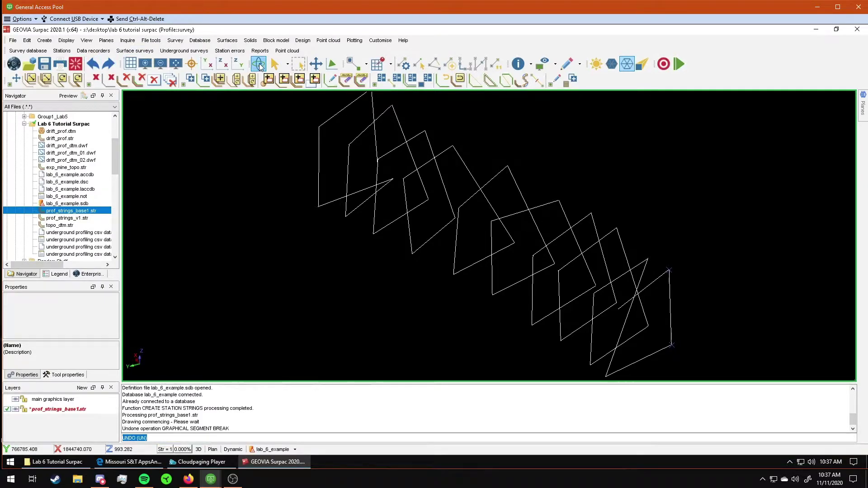
click(276, 66)
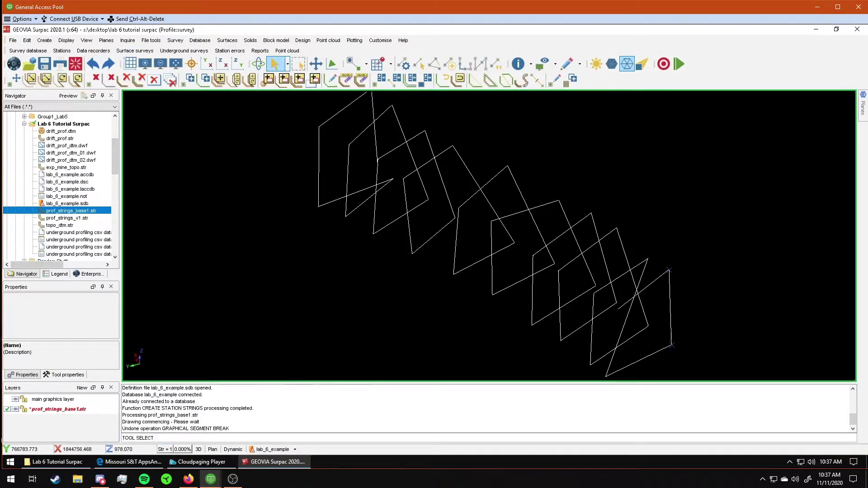
drag(475, 237, 516, 238)
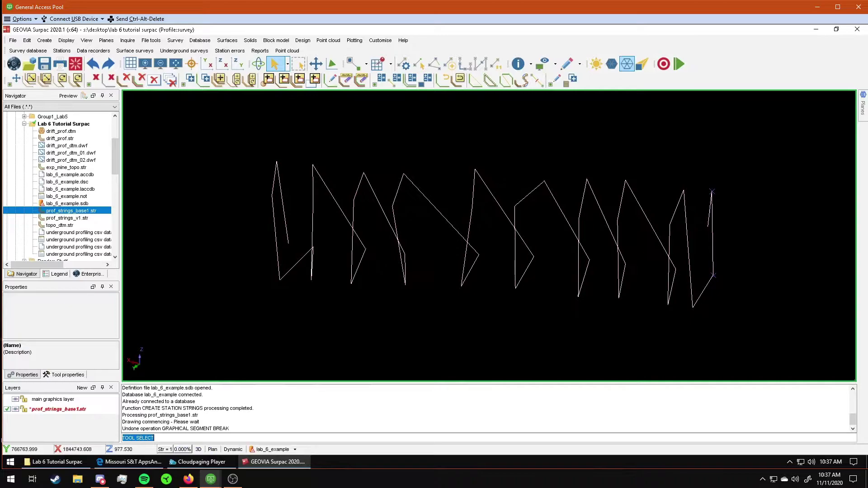
Break and remove every stray link between neighbouring drift profiles, leaving separate strings.
click(577, 64)
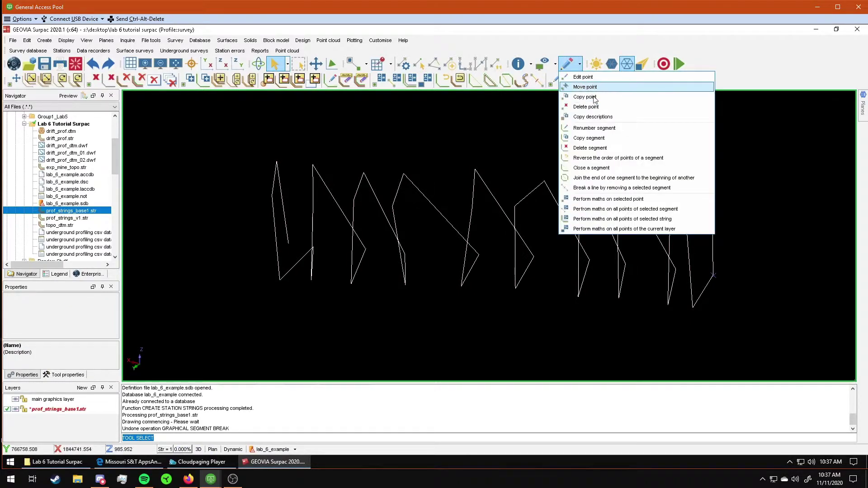
click(600, 187)
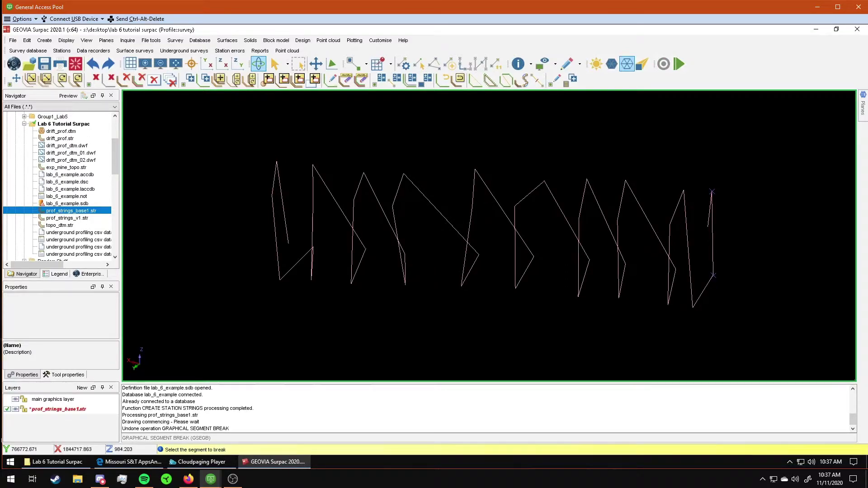
click(689, 251)
click(651, 242)
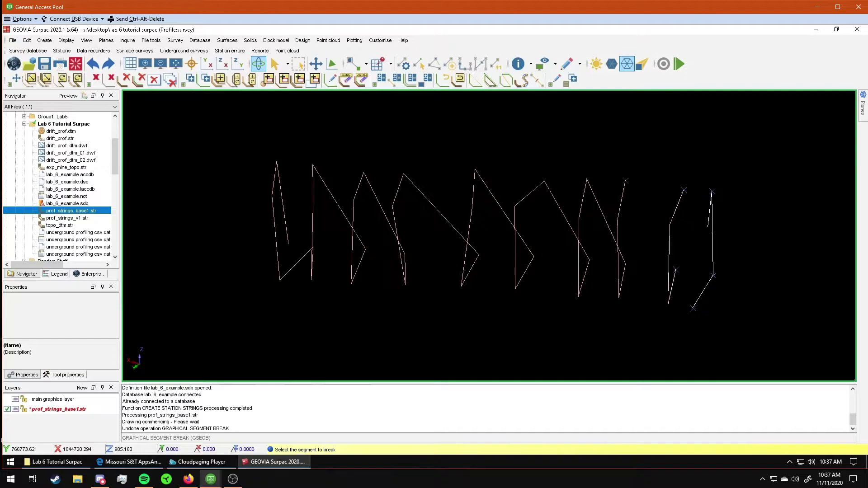
click(607, 237)
click(566, 238)
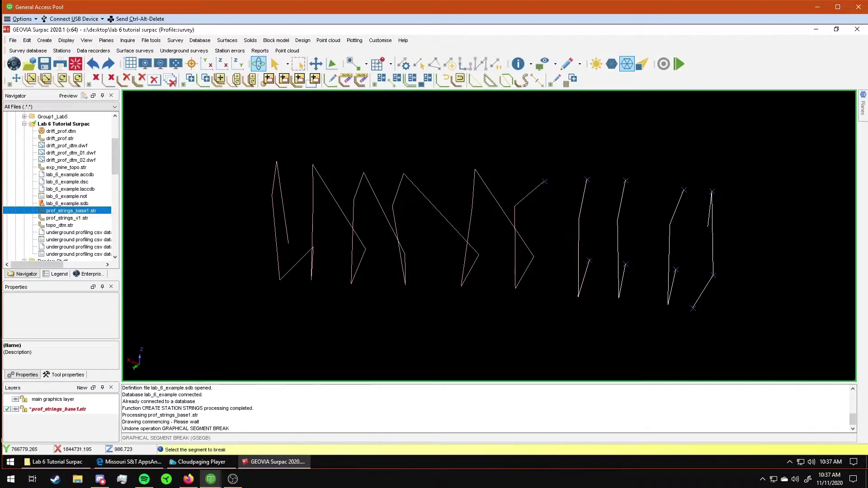
click(506, 217)
click(441, 216)
click(383, 210)
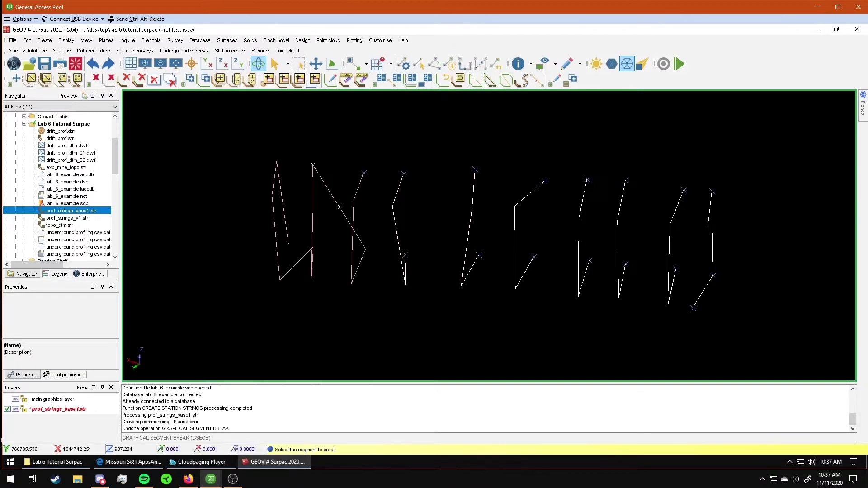
click(339, 207)
click(296, 265)
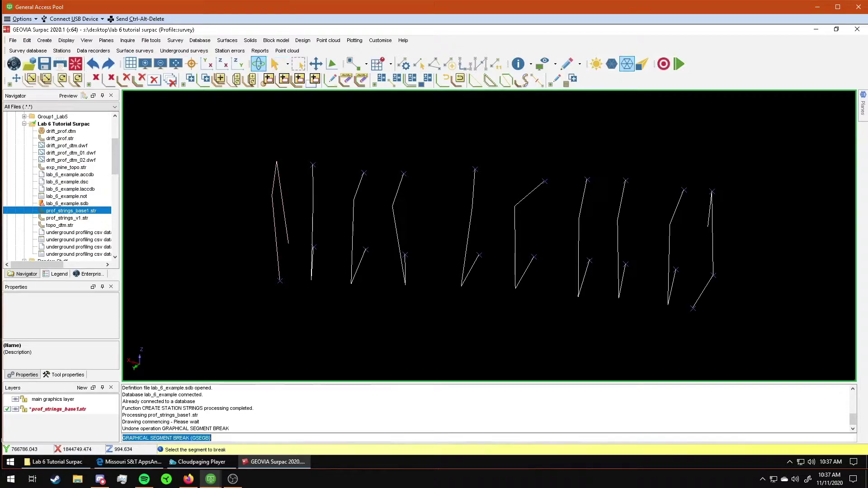
click(275, 64)
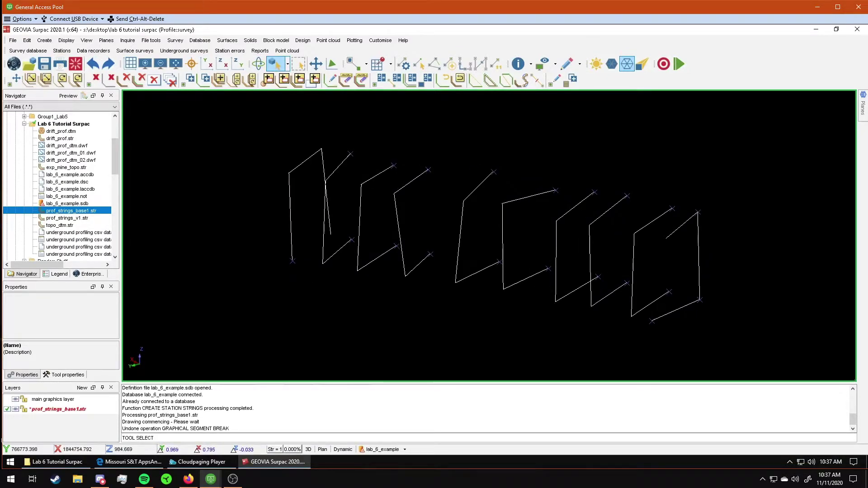
drag(353, 203, 366, 217)
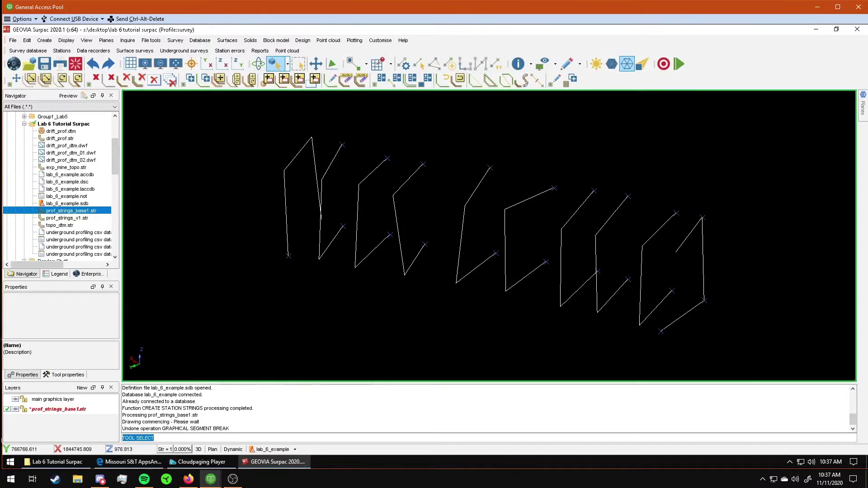
Close each drift profile string into a loop, working from the rightmost to the leftmost.
click(575, 64)
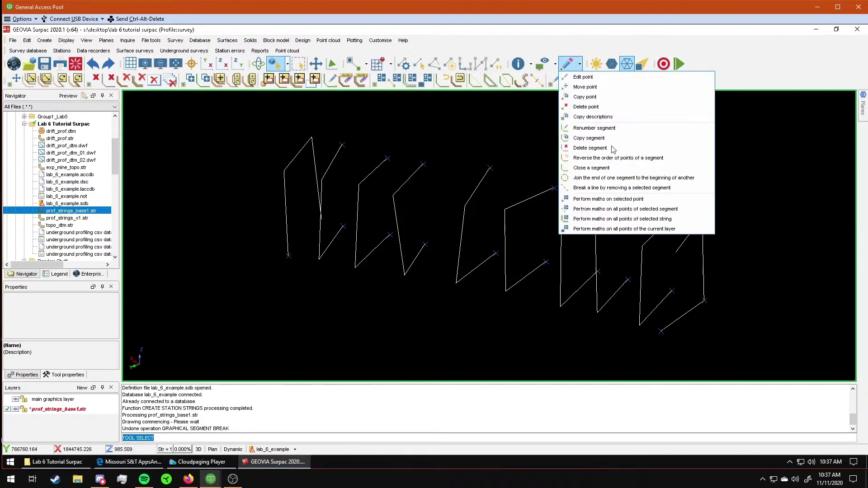
click(592, 168)
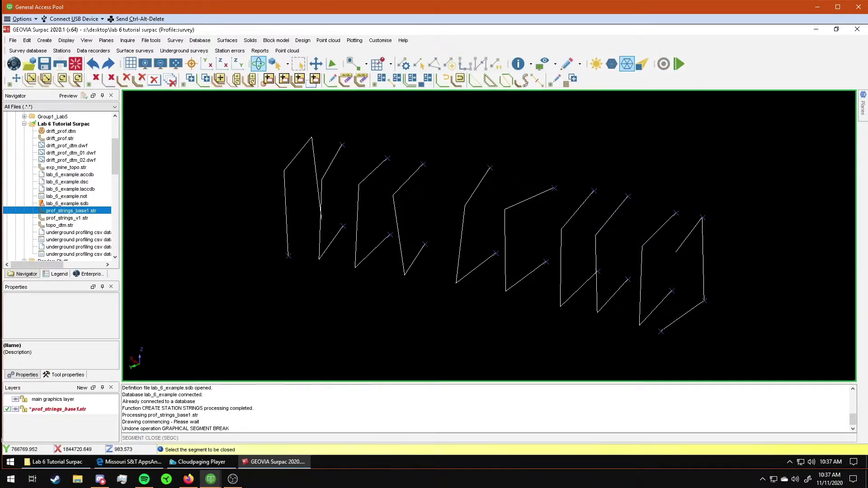
click(676, 252)
click(674, 253)
click(627, 237)
click(595, 231)
click(549, 224)
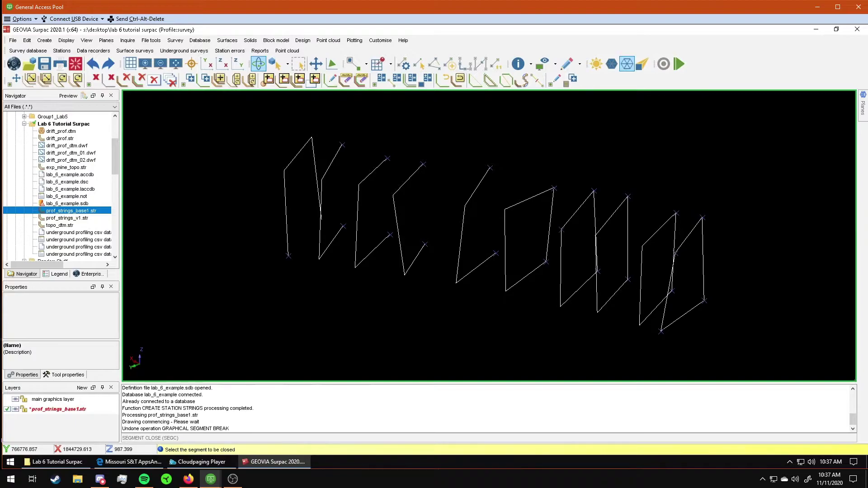
click(492, 210)
click(423, 203)
click(389, 196)
click(342, 187)
click(305, 237)
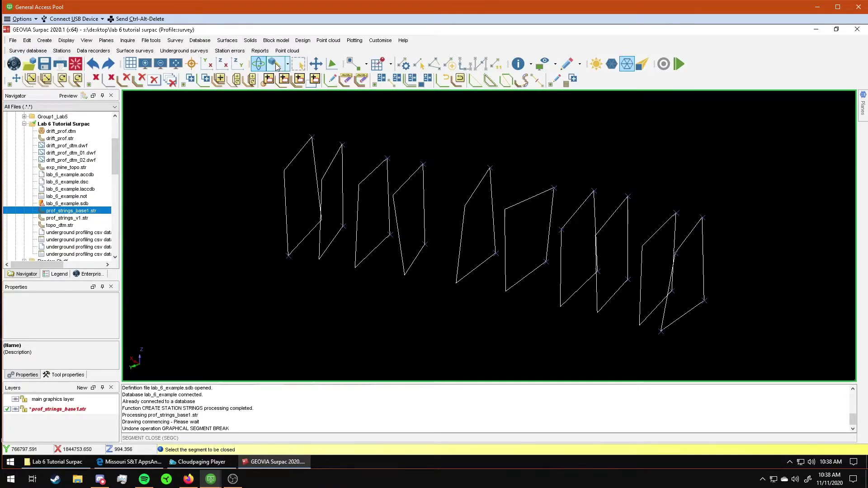
click(275, 64)
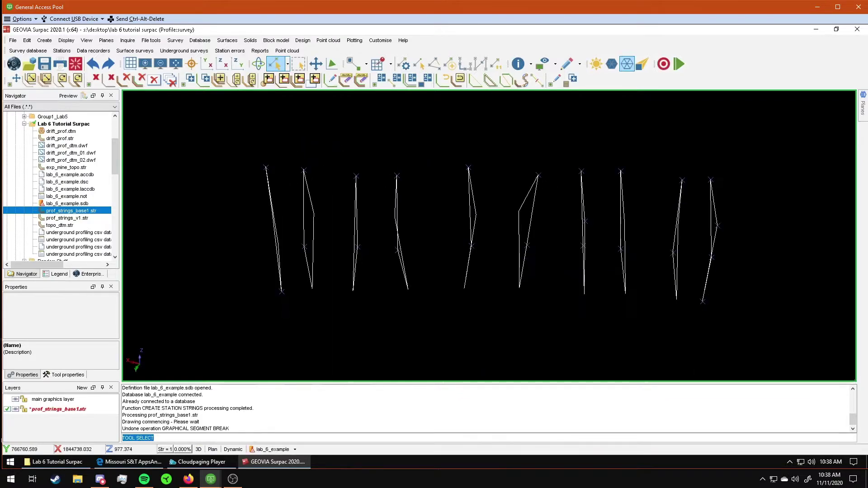
drag(475, 237, 515, 257)
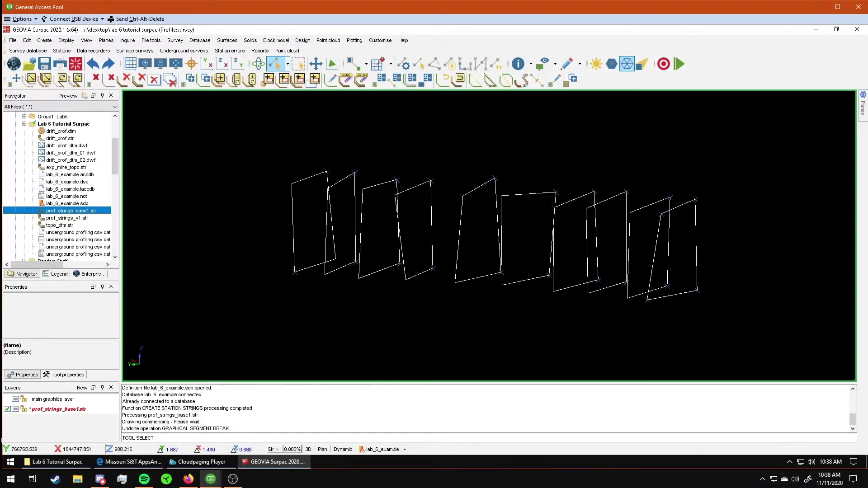
drag(475, 237, 468, 234)
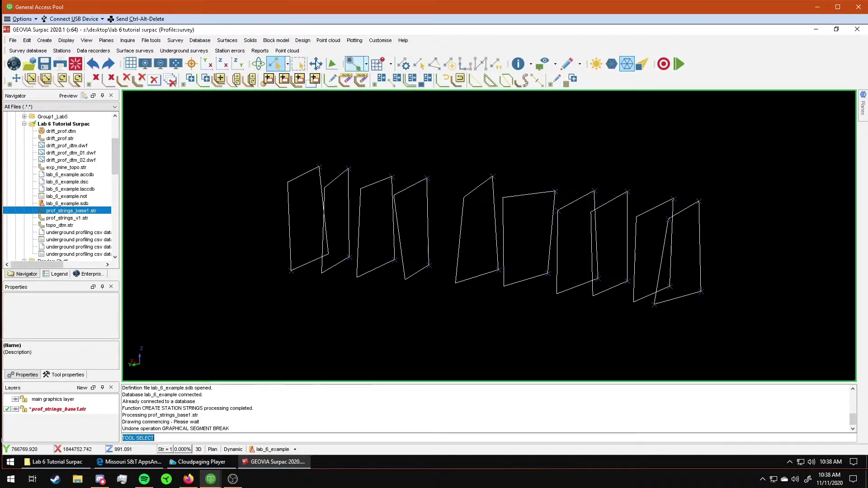
click(208, 63)
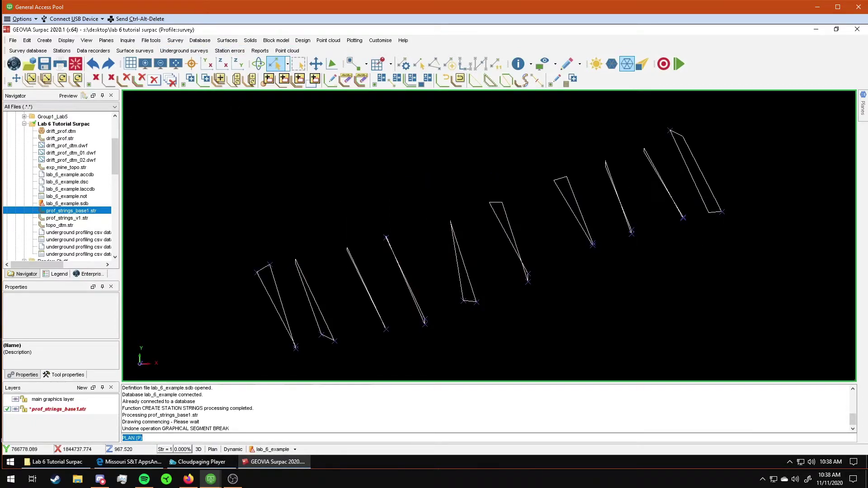
mouse_move(474, 238)
mouse_down()
mouse_move(515, 285)
mouse_move(569, 325)
mouse_up()
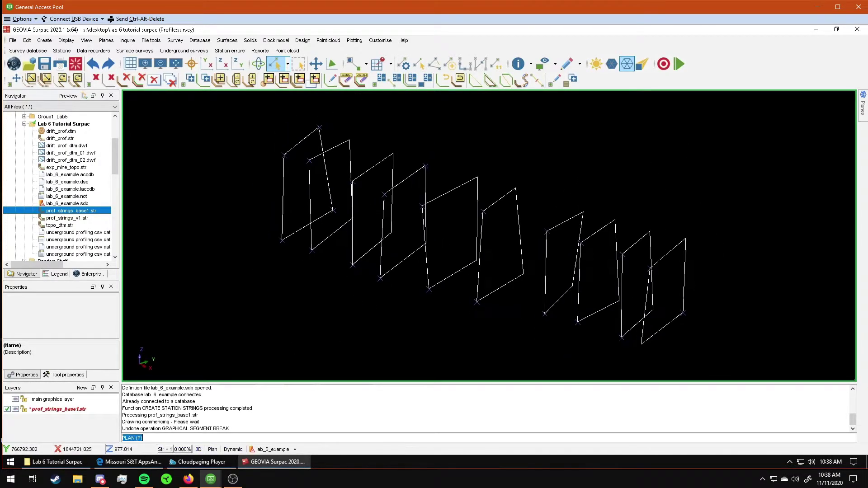
Start Solids triangulate inside a segment with object 1 and trisolation 1.
click(228, 41)
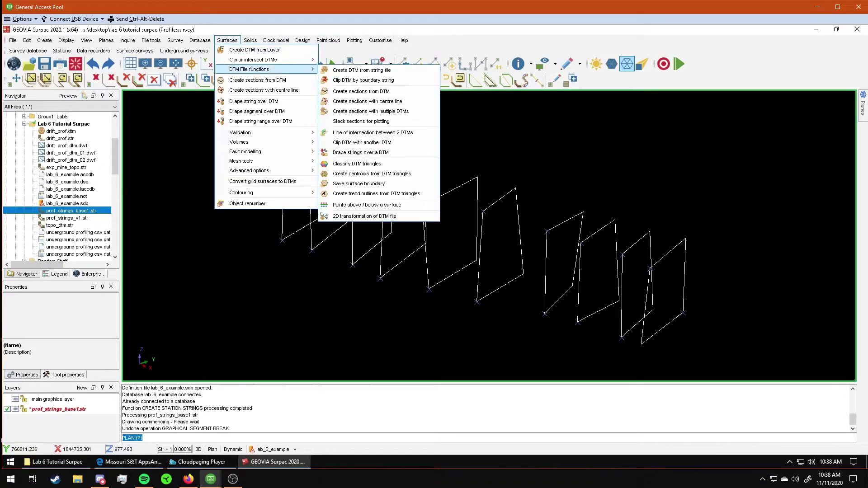
mouse_move(249, 69)
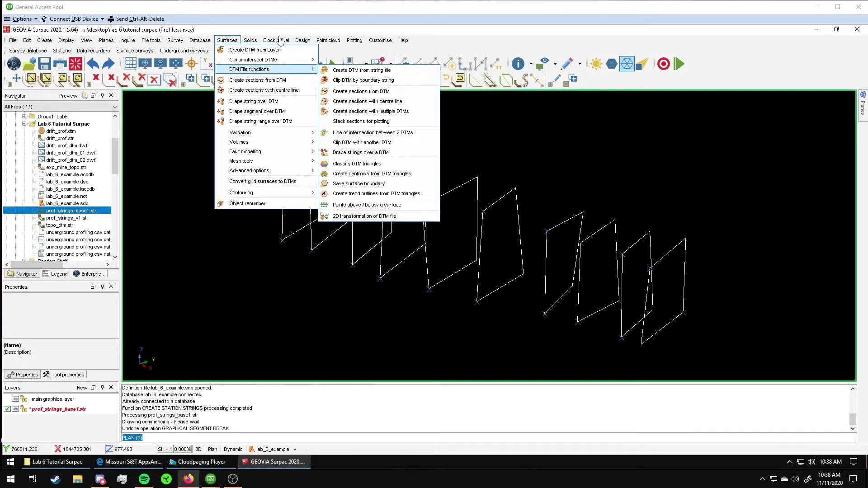
click(246, 42)
click(249, 40)
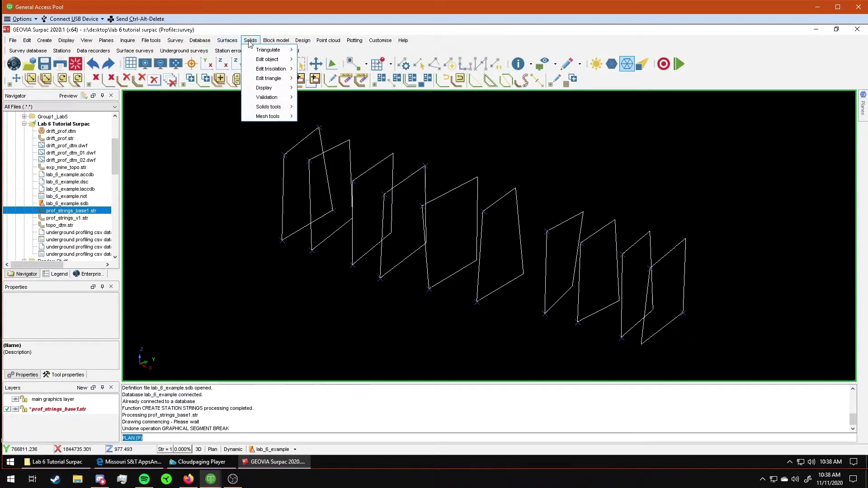
mouse_move(268, 50)
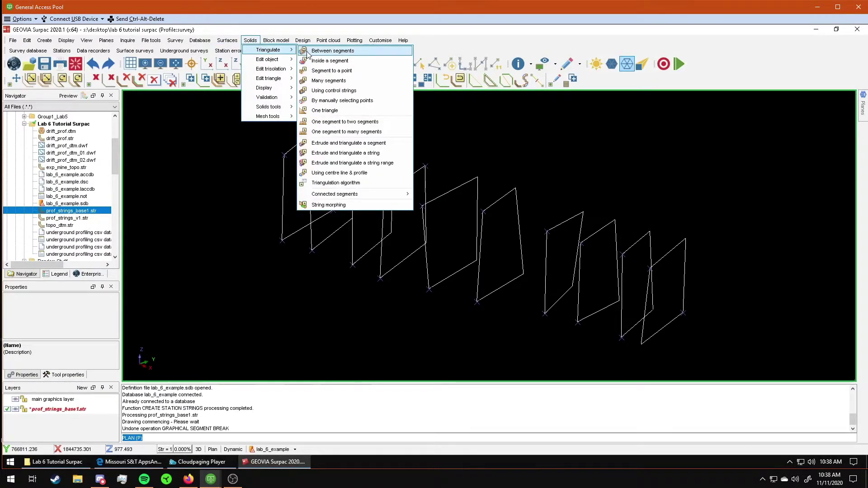
click(311, 63)
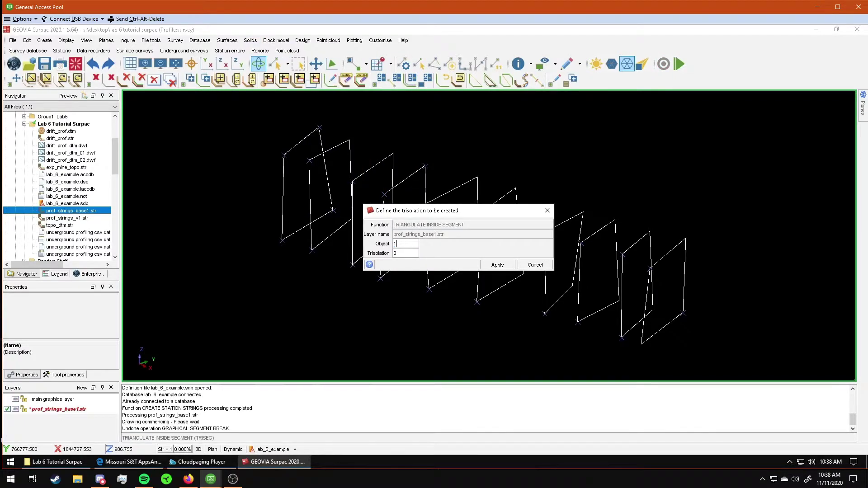
text(1)
click(497, 265)
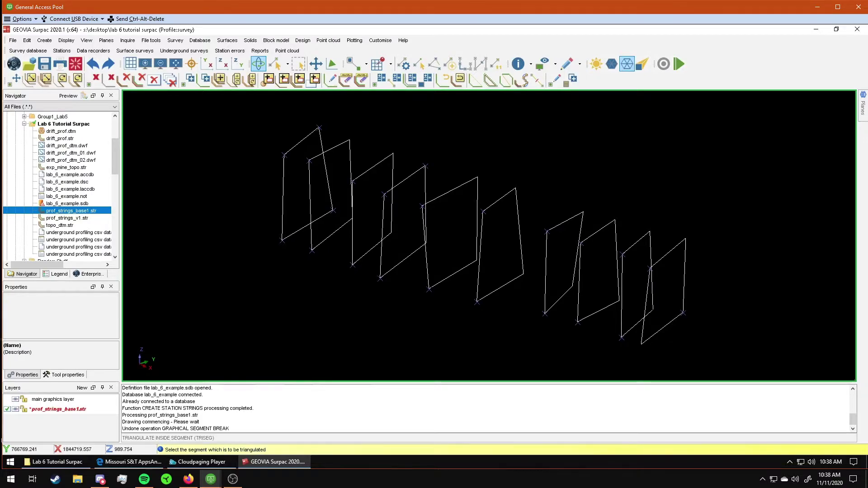
Fill the first and last drift profiles with triangulated end-cap faces.
click(302, 183)
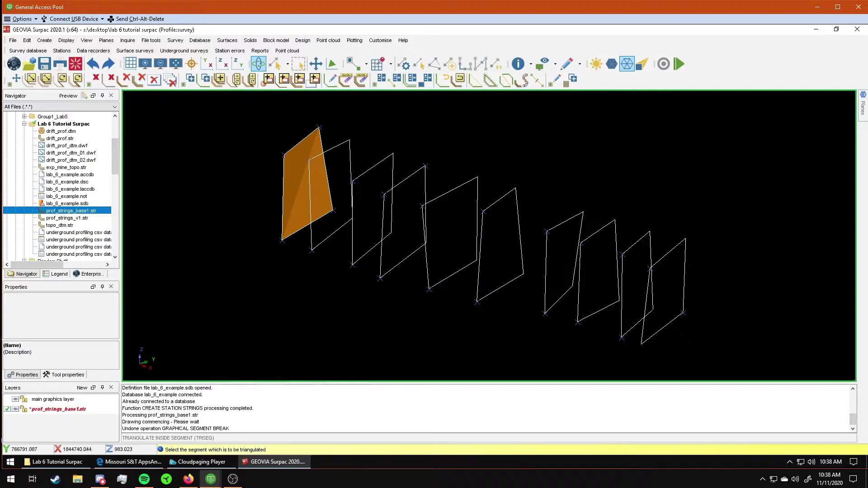
click(665, 292)
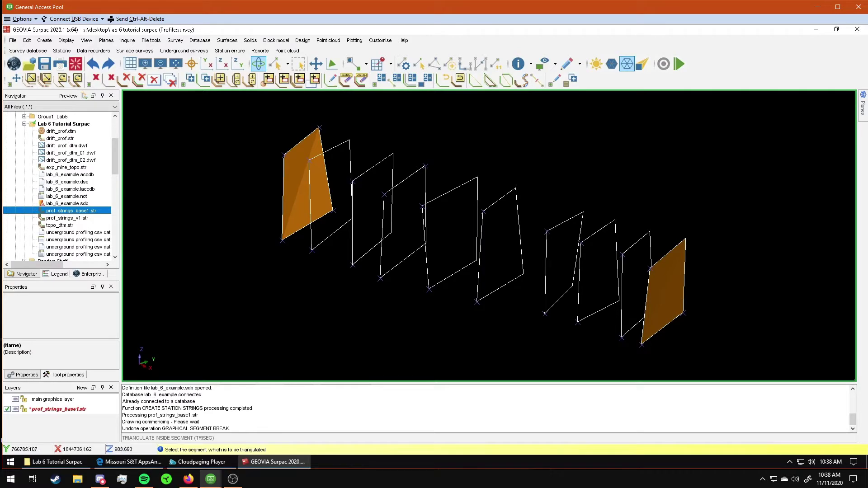
Start automatic triangulation between segments with the object and trisolation numbers confirmed.
click(250, 40)
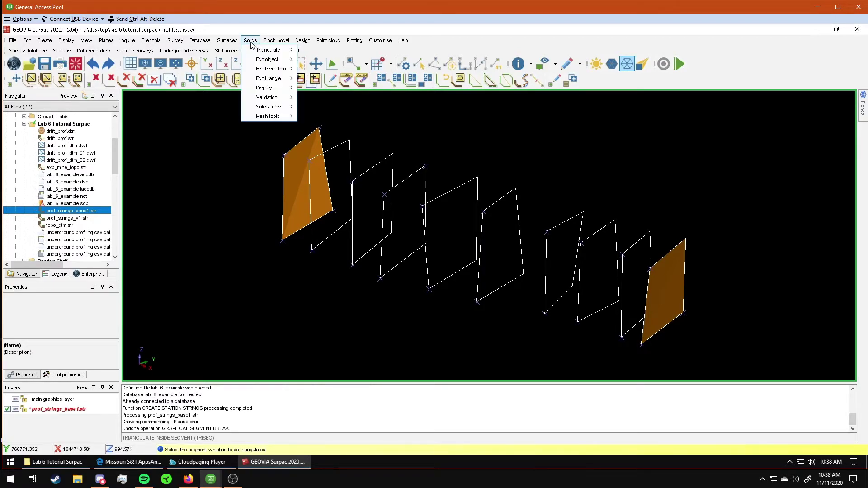
mouse_move(269, 50)
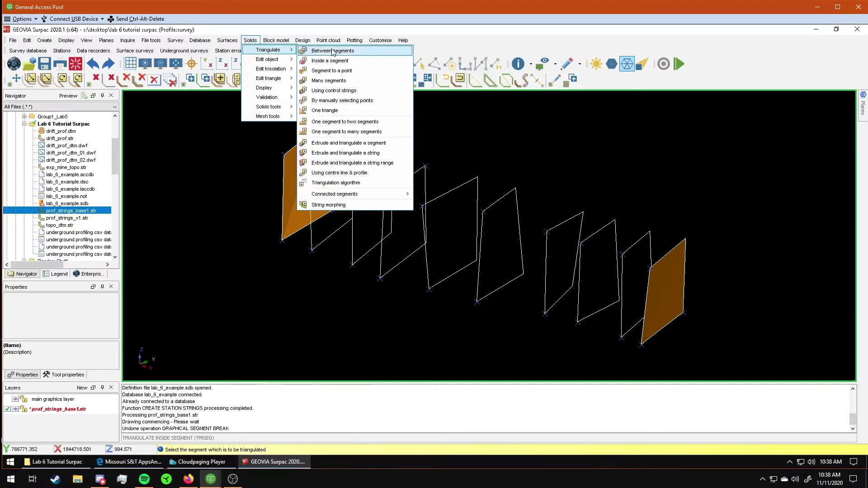
click(332, 51)
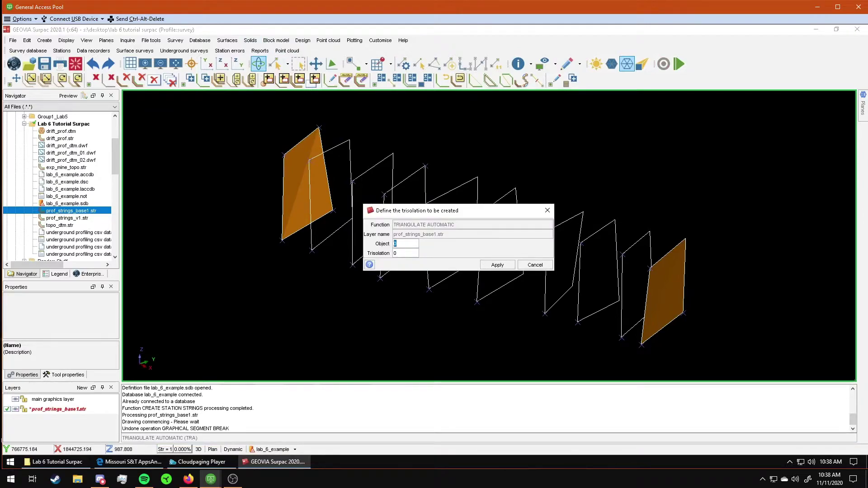
text(1)
key(Tab)
text(1)
click(497, 264)
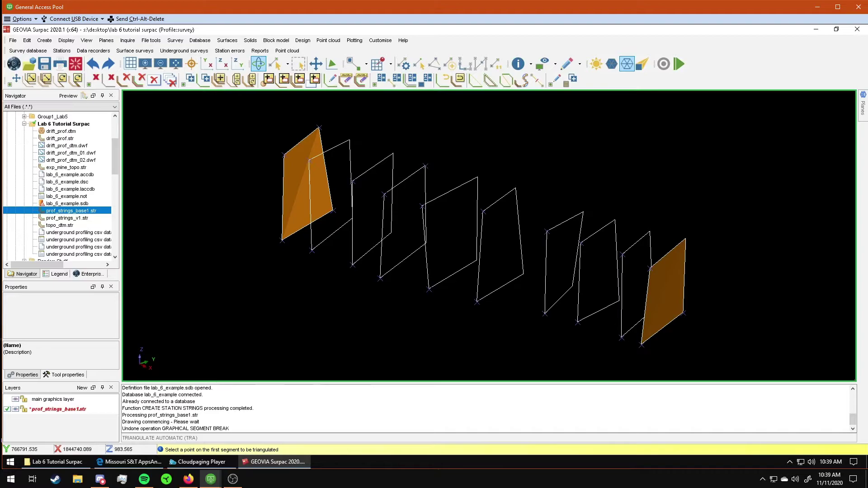
Join each successive profile into the drift solid from the last end cap to the leftmost profile.
click(634, 285)
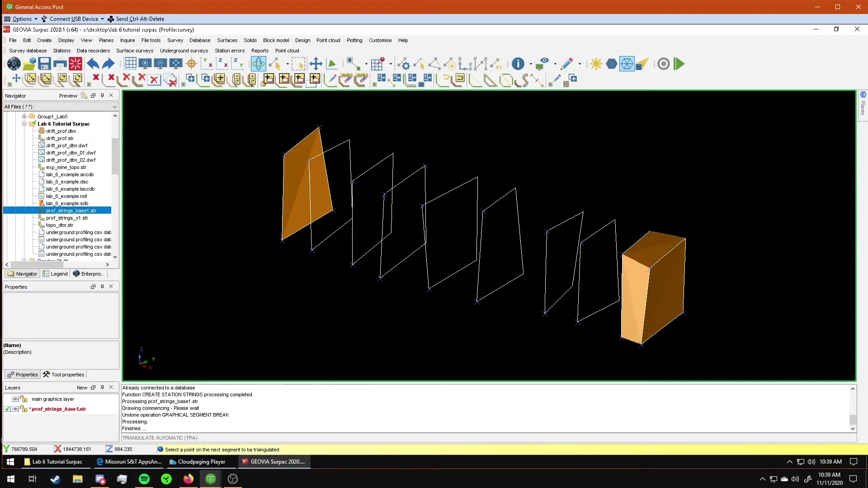
click(596, 271)
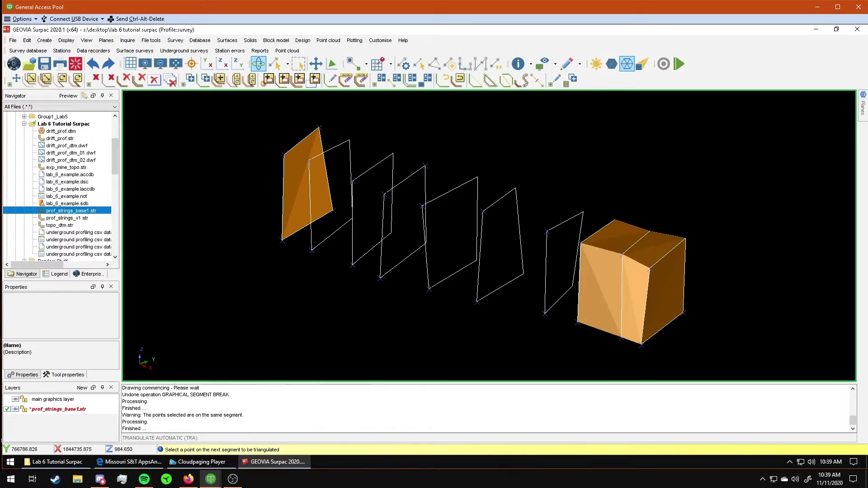
click(563, 265)
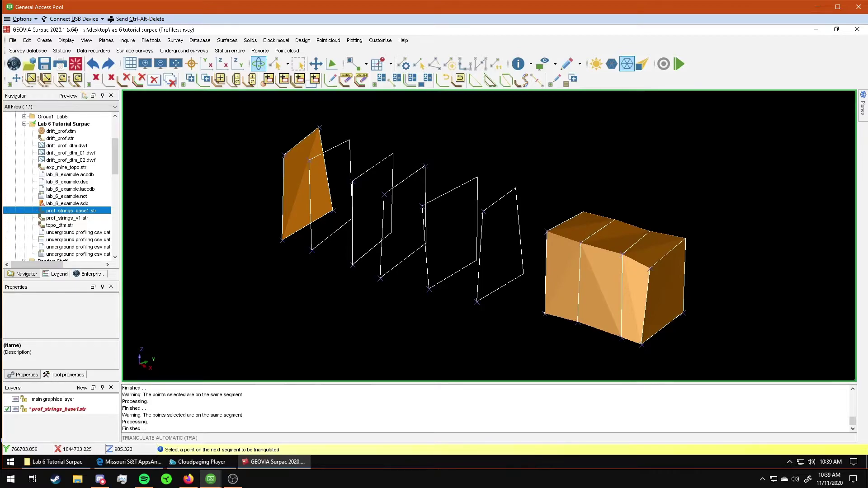
click(502, 244)
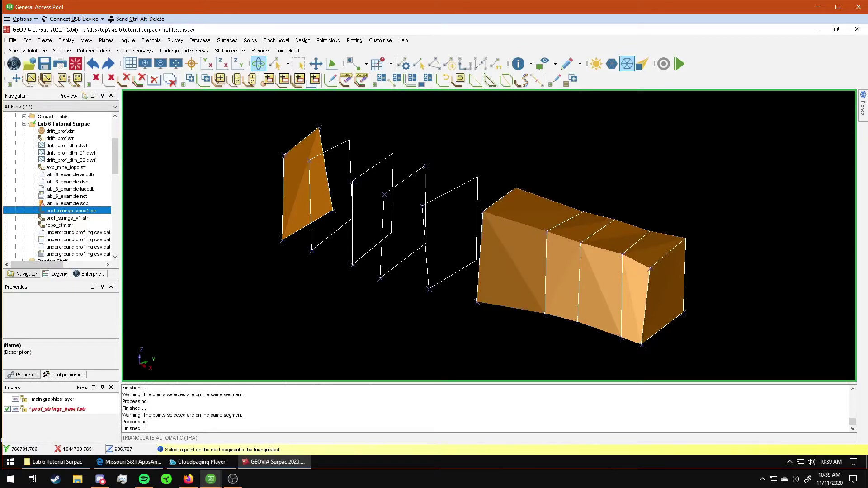
click(455, 230)
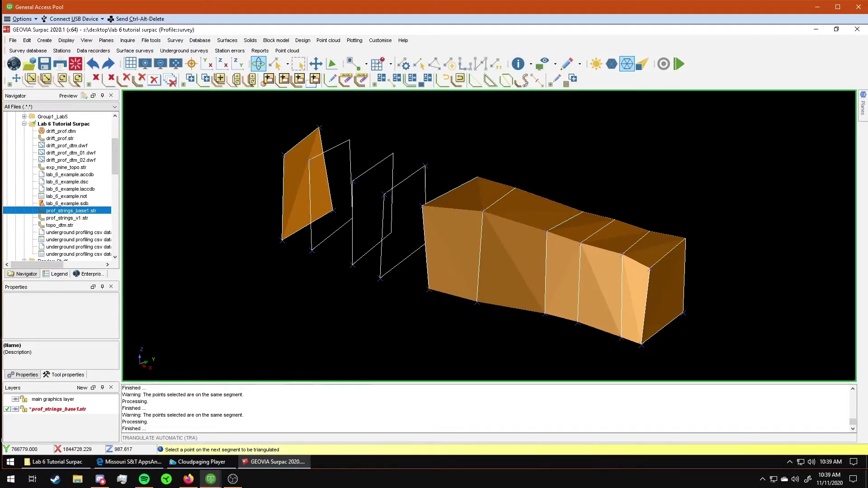
click(407, 224)
click(370, 217)
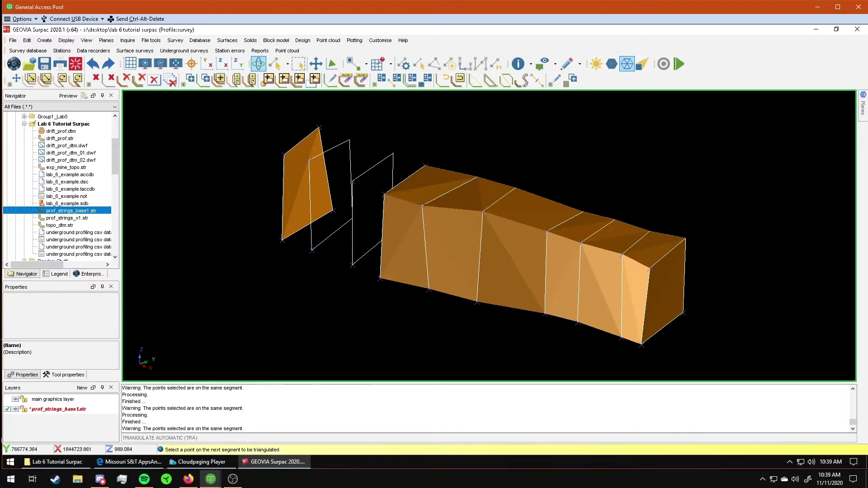
click(325, 204)
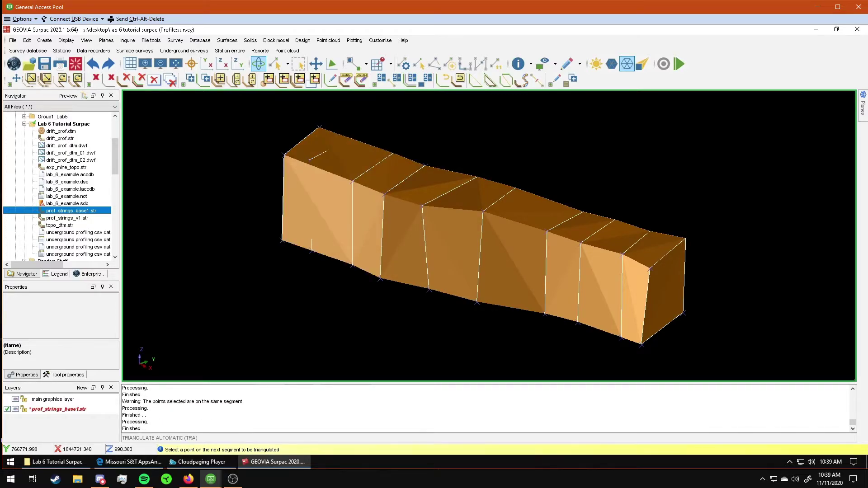
click(95, 79)
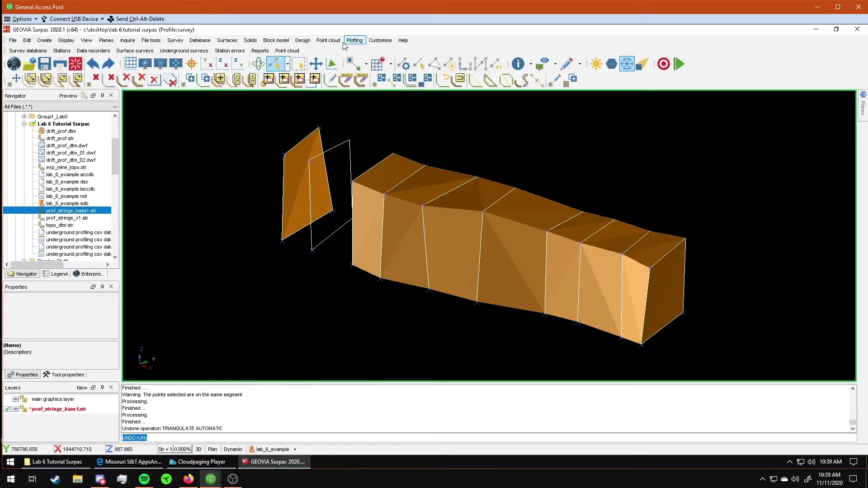
click(303, 40)
mouse_move(321, 108)
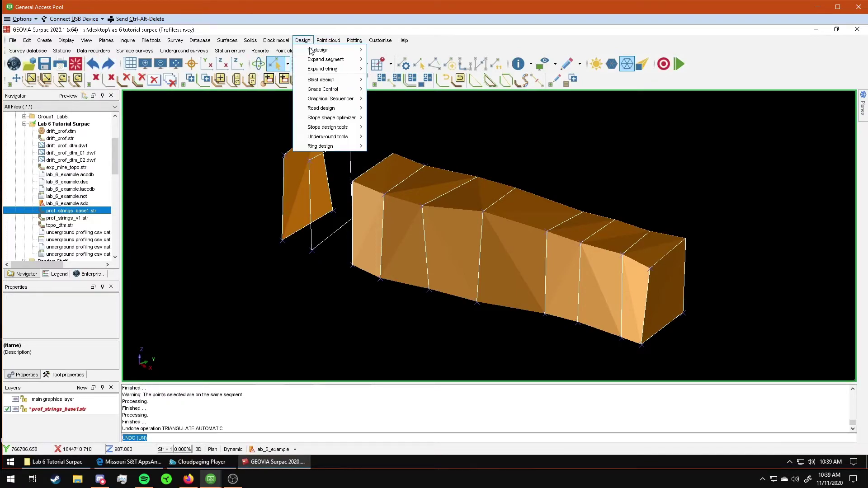
key(Escape)
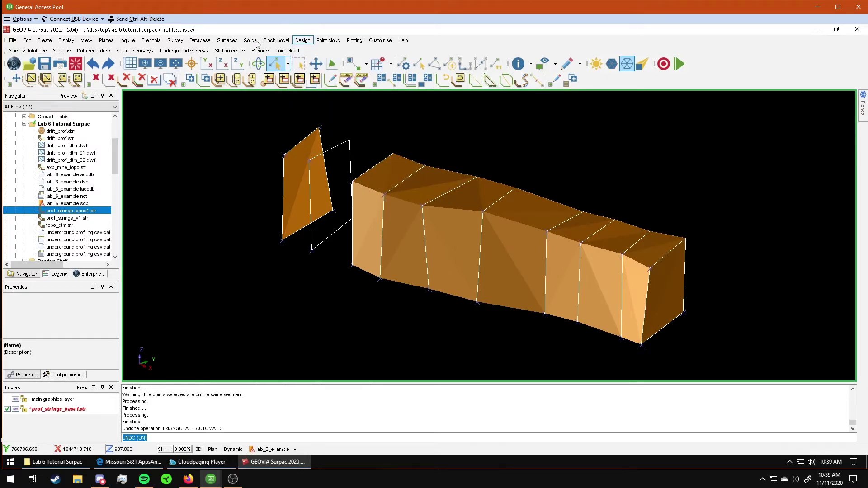
click(251, 40)
mouse_move(268, 49)
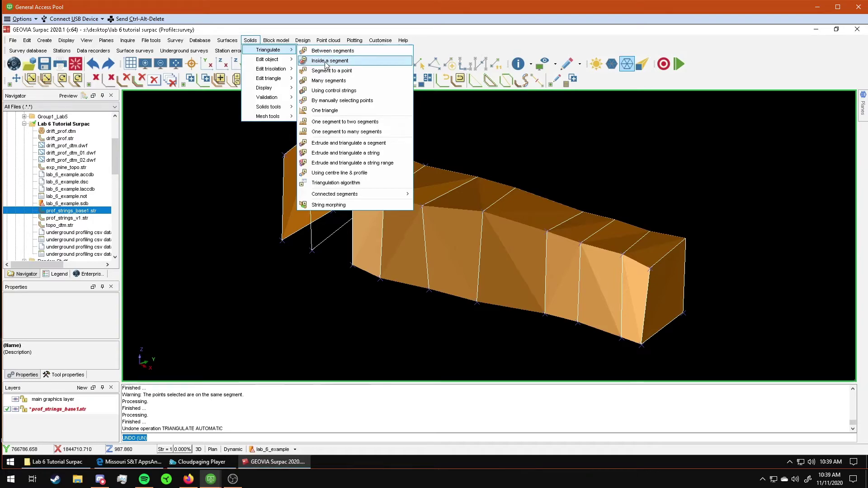
click(330, 60)
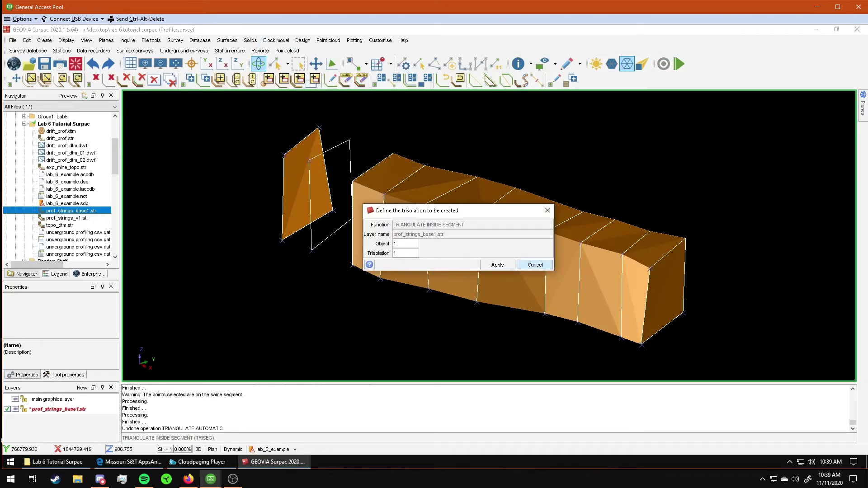
click(534, 264)
click(250, 40)
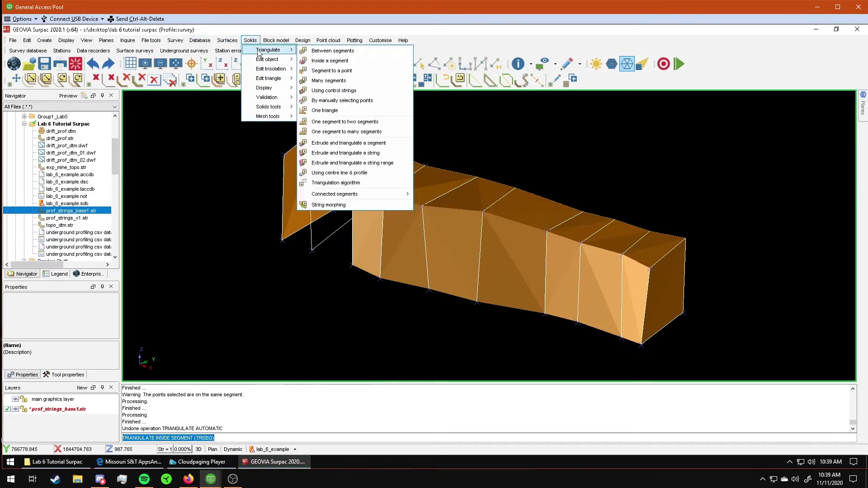
click(319, 56)
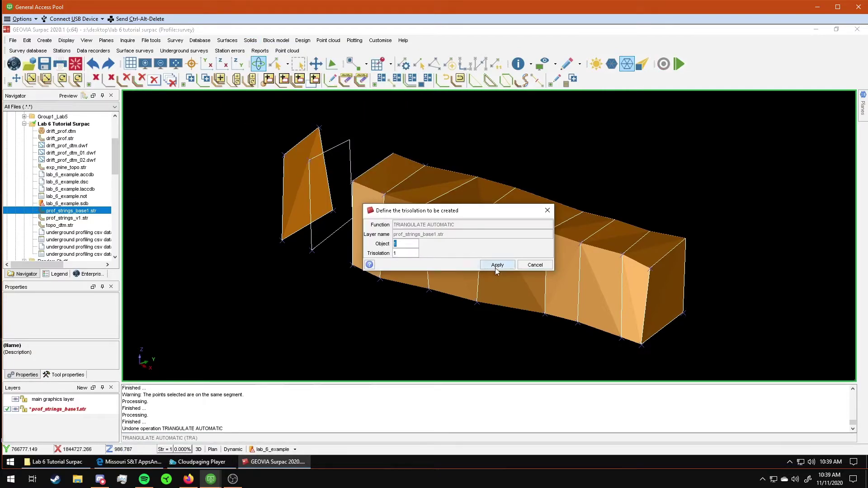
click(502, 266)
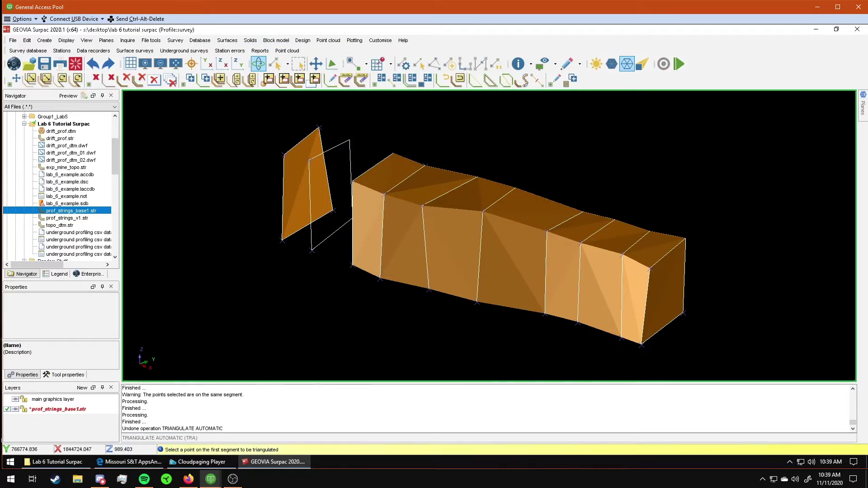
click(311, 250)
click(352, 266)
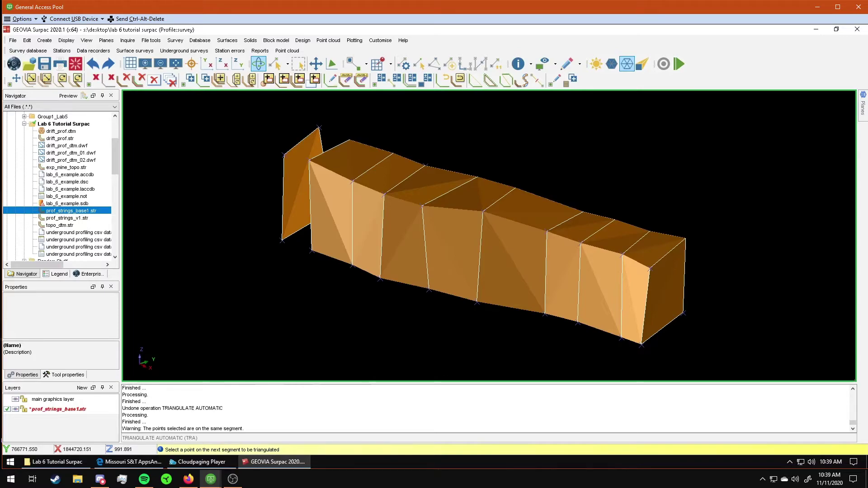
click(285, 204)
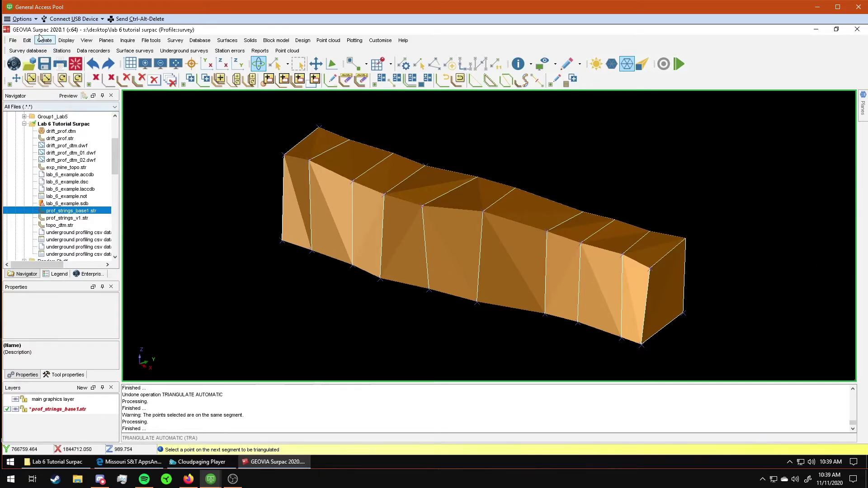
Save the drift solid as drift_prof in Surpac DTM format.
click(44, 64)
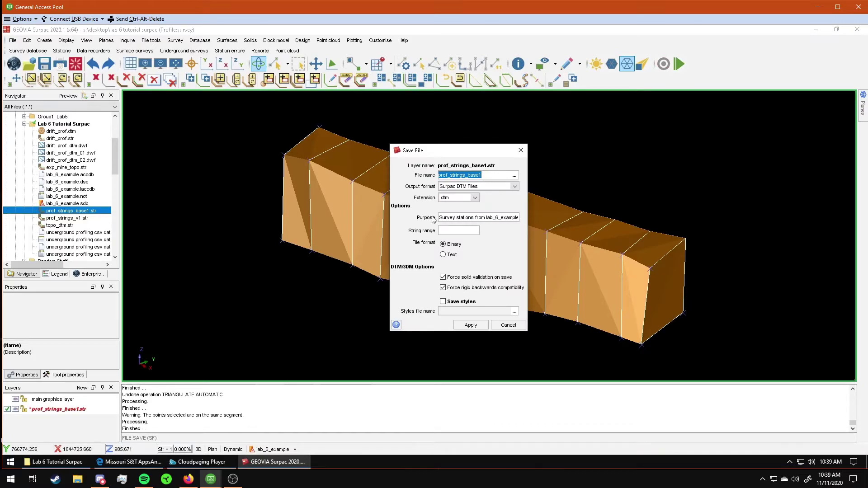
click(481, 175)
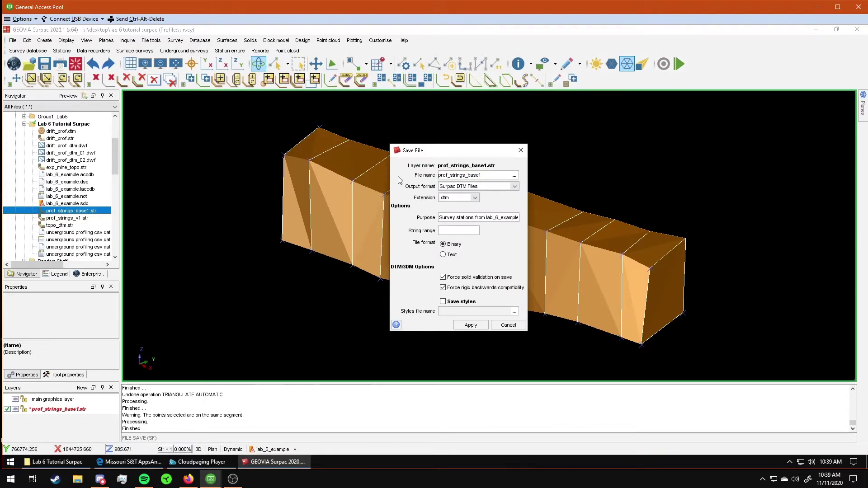
key(ctrl+a)
text(dri)
text(_dtm)
key(Return)
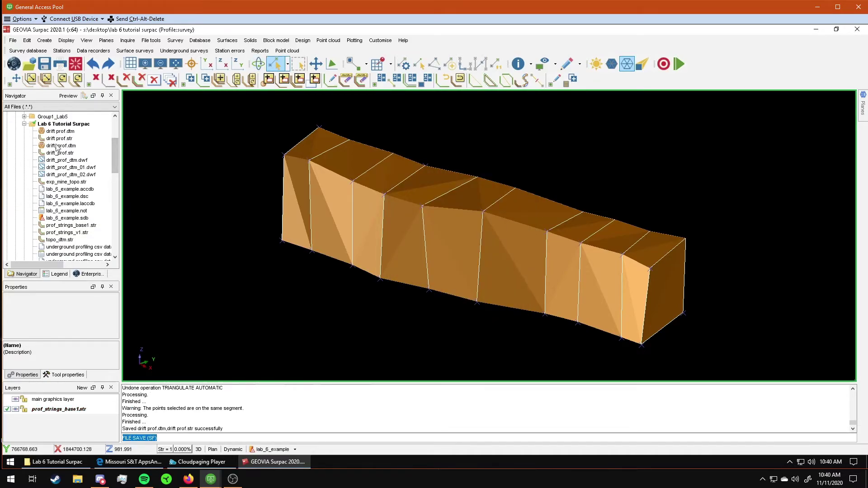
Erase graphics, reload drift_prof.dtm and orbit and pan the shaded drift solid to inspect it.
click(76, 64)
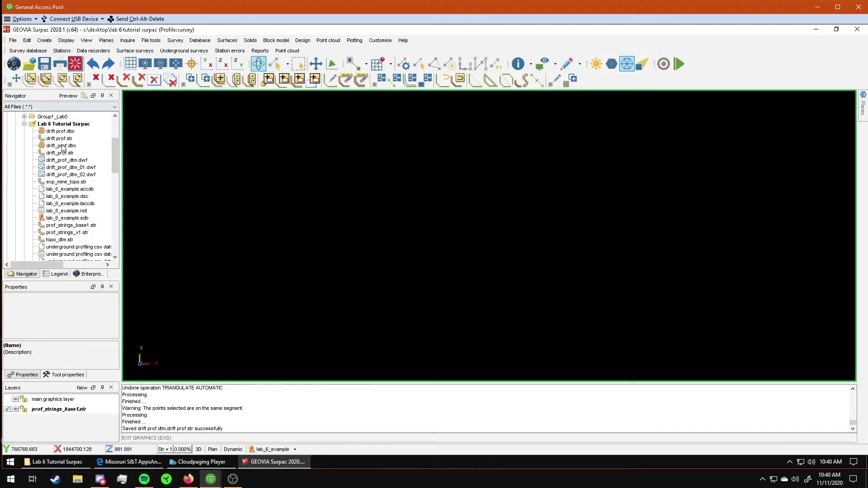
drag(61, 145, 224, 168)
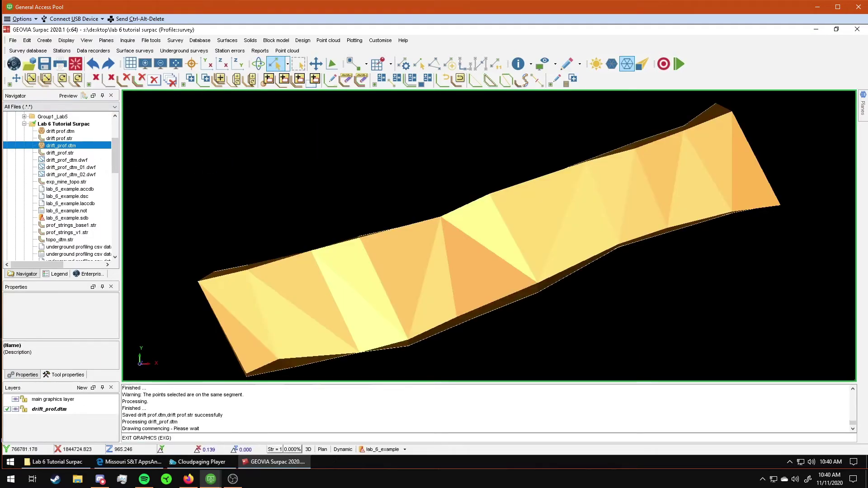
drag(475, 237, 515, 224)
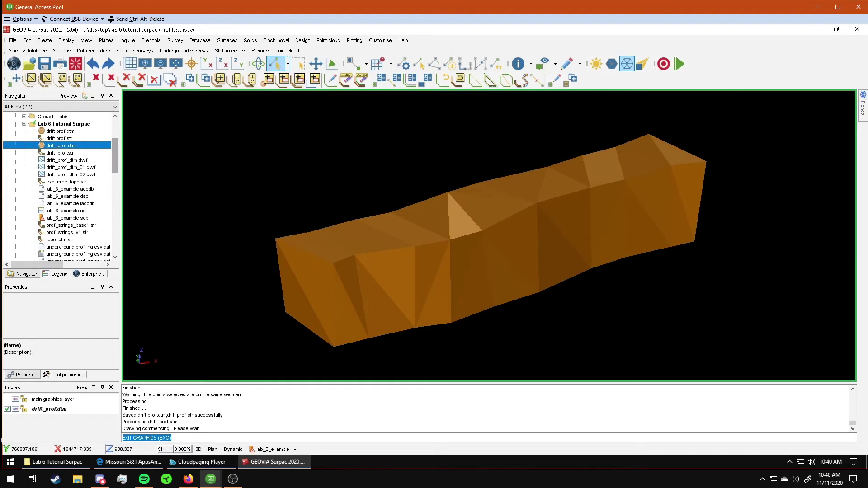
scroll(488, 238, down, 3)
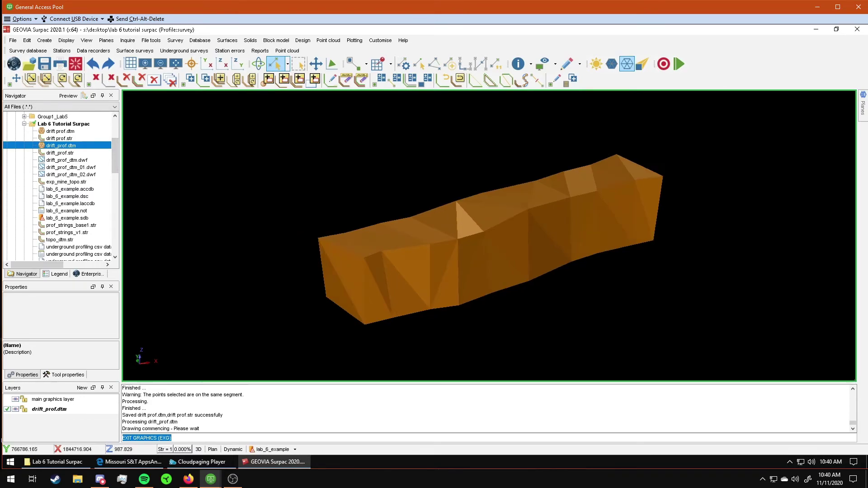
scroll(488, 238, down, 2)
click(528, 244)
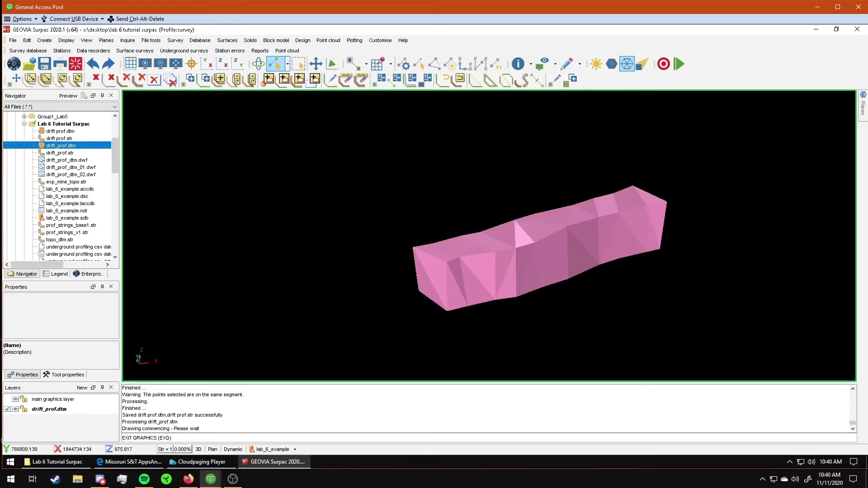
middle_drag(529, 245, 441, 241)
scroll(447, 244, up, 1)
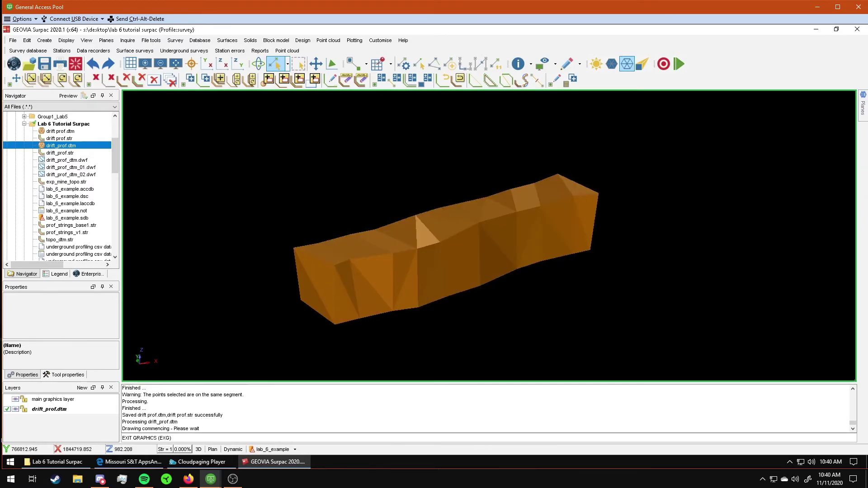
middle_drag(441, 244, 481, 258)
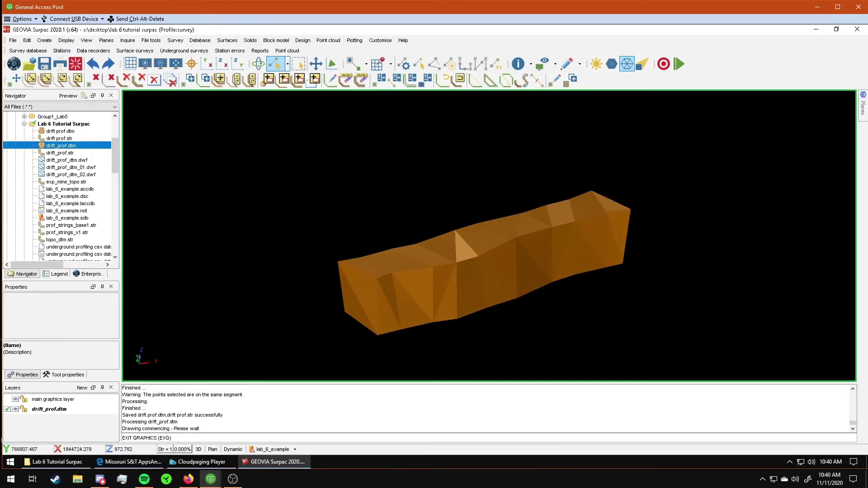
scroll(475, 258, up, 1)
scroll(475, 258, up, 1)
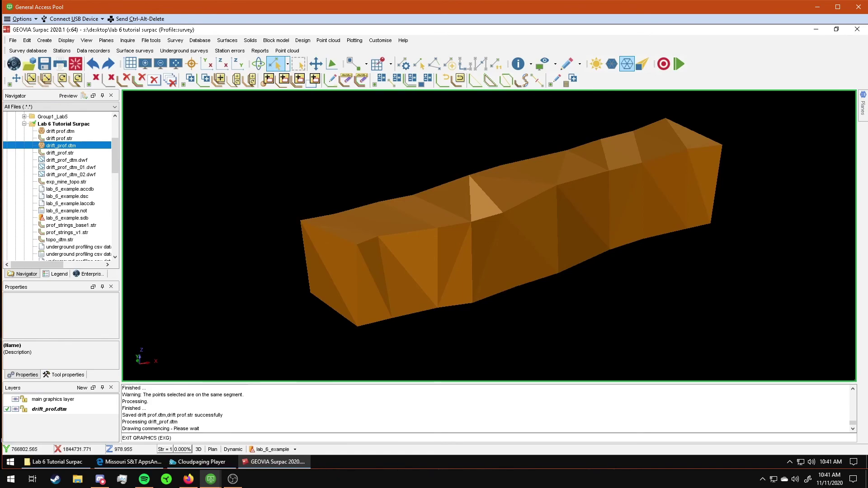
click(509, 225)
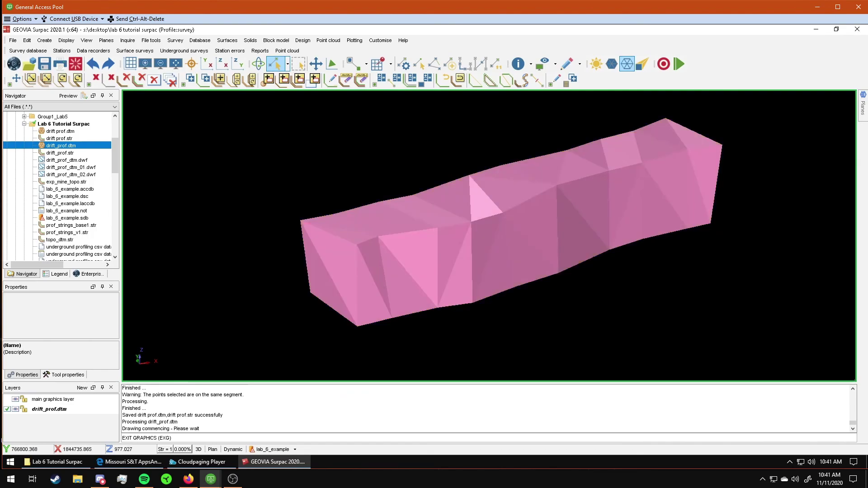